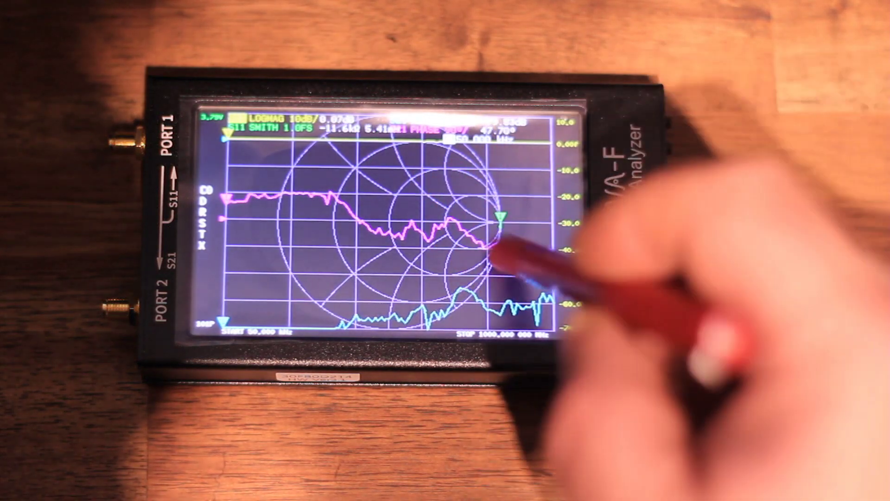
Confirm firmware 0.1.5 under DISPLAY > ABOUT, then set the sweep stop frequency to 1500 MHz
{"action": "left_click", "coordinate": [568, 229]}
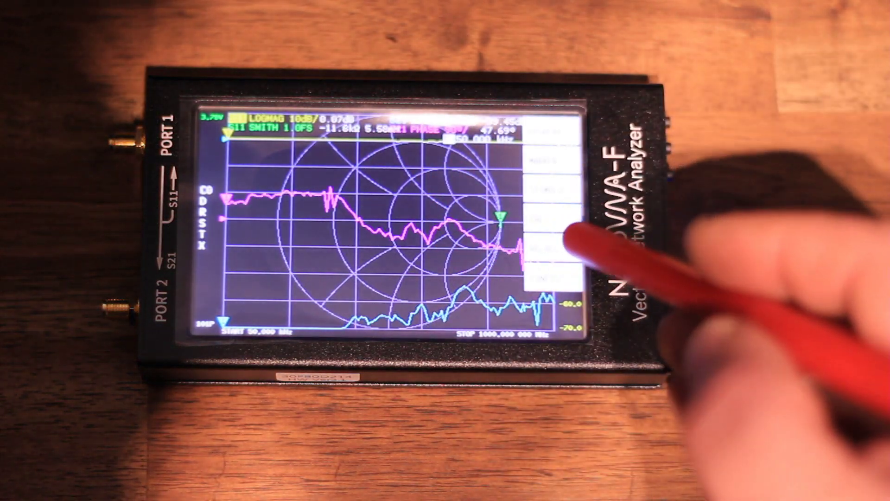
{"action": "left_click", "coordinate": [557, 132]}
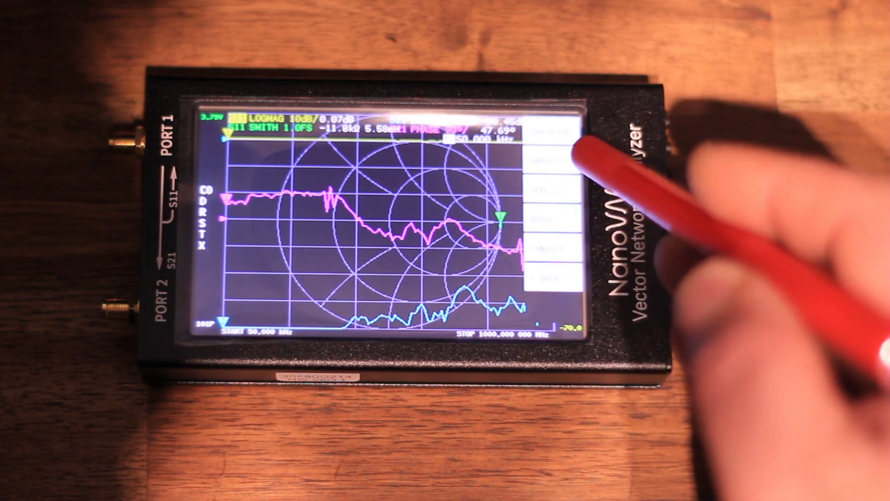
{"action": "left_click", "coordinate": [540, 218]}
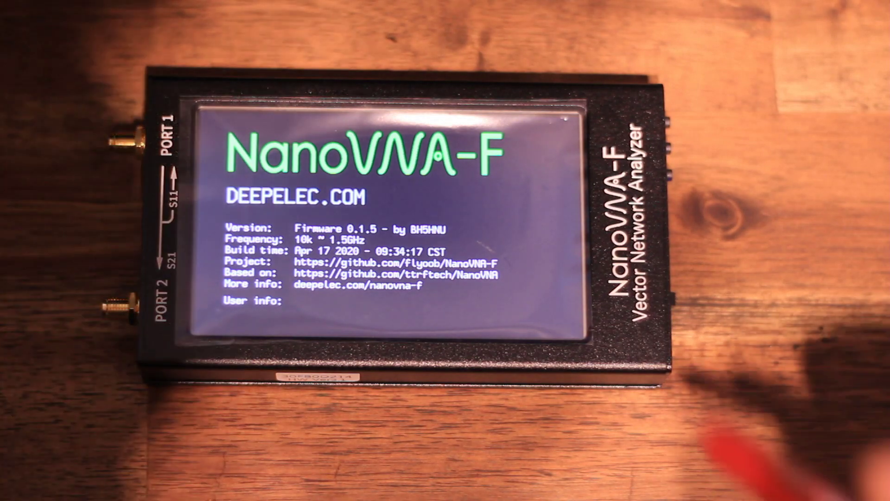
{"action": "left_click", "coordinate": [499, 271]}
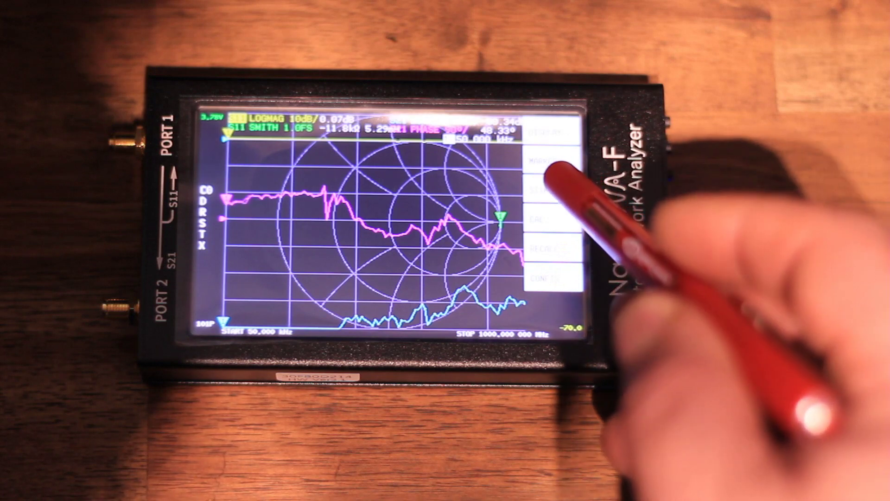
{"action": "left_click", "coordinate": [552, 190]}
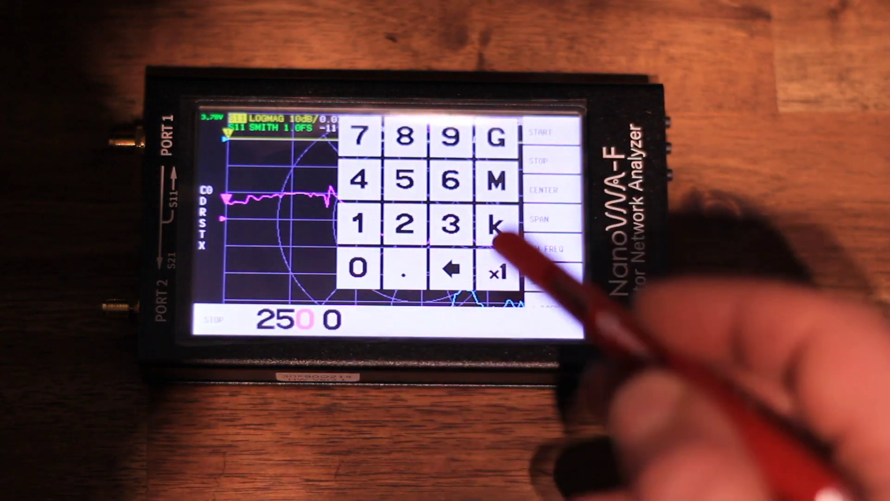
{"action": "left_click", "coordinate": [496, 180]}
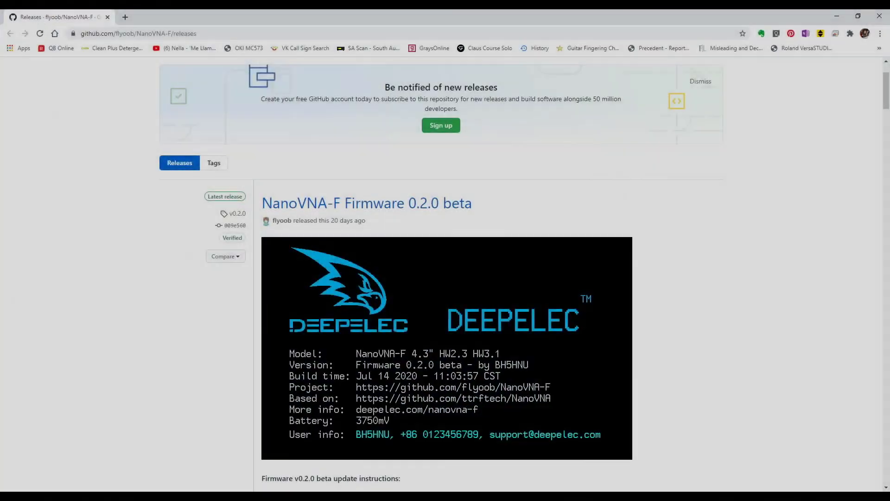
Review the Firmware 0.2.0 beta release URL, its update instructions and the Important compatibility hint
{"action": "key", "text": "ctrl+l"}
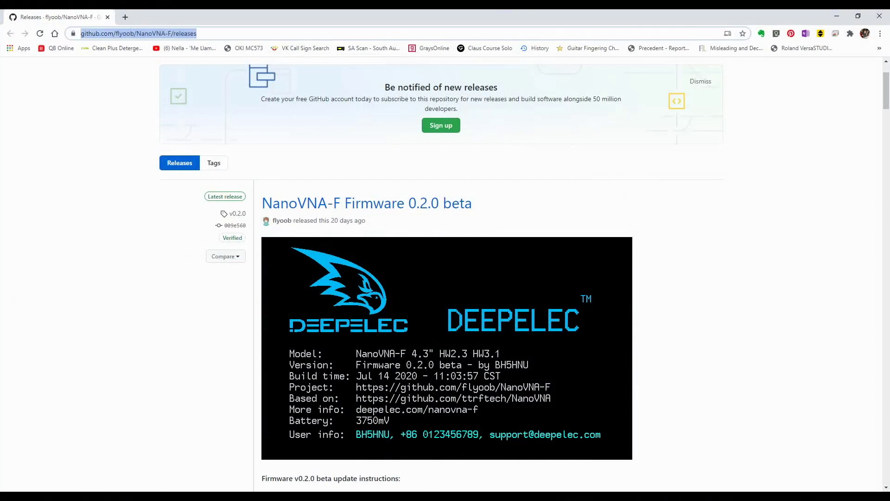
{"action": "key", "text": "End"}
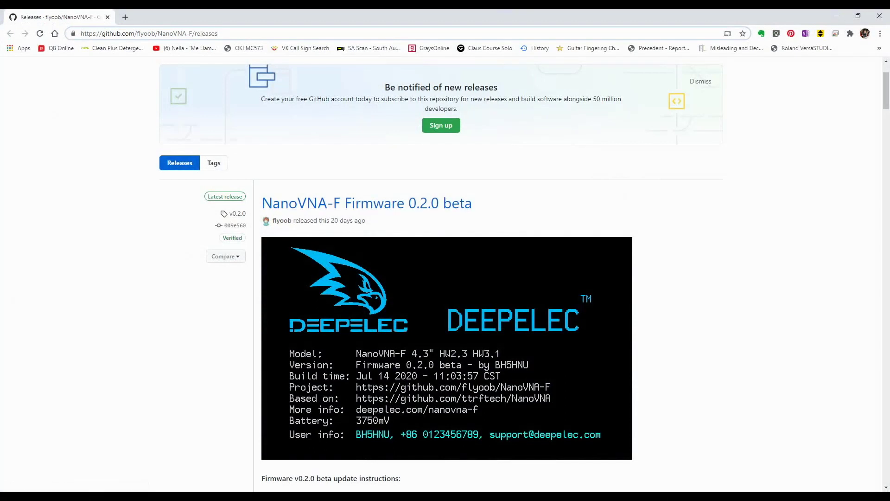
{"action": "scroll", "coordinate": [446, 278], "scroll_direction": "down", "scroll_amount": 4}
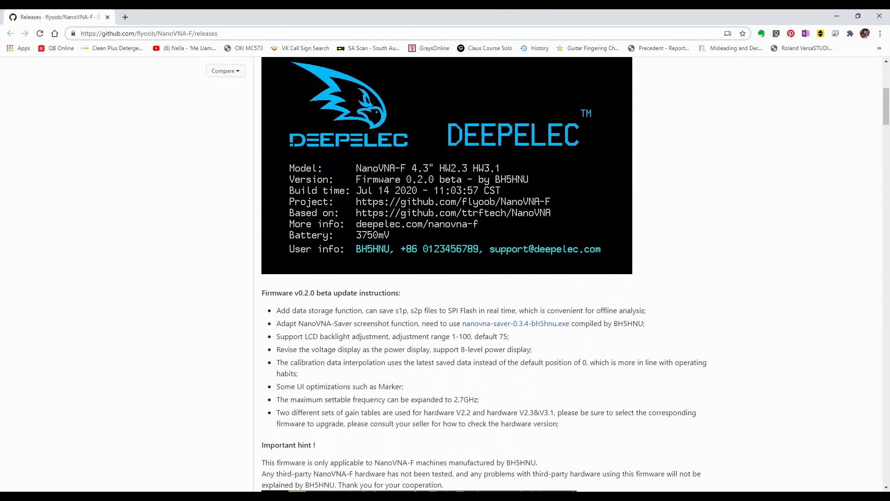
{"action": "scroll", "coordinate": [445, 278], "scroll_direction": "down", "scroll_amount": 1}
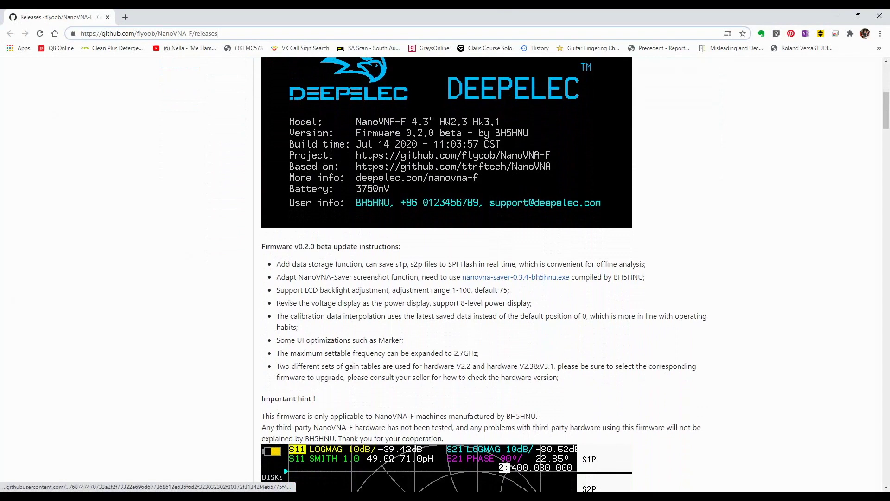
{"action": "left_click_drag", "start_coordinate": [262, 246], "coordinate": [559, 377]}
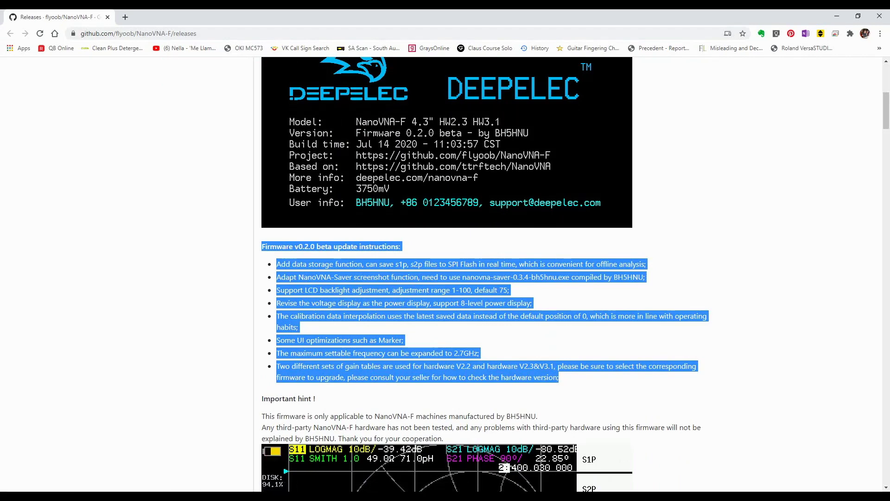
{"action": "scroll", "coordinate": [299, 344], "scroll_direction": "down", "scroll_amount": 4}
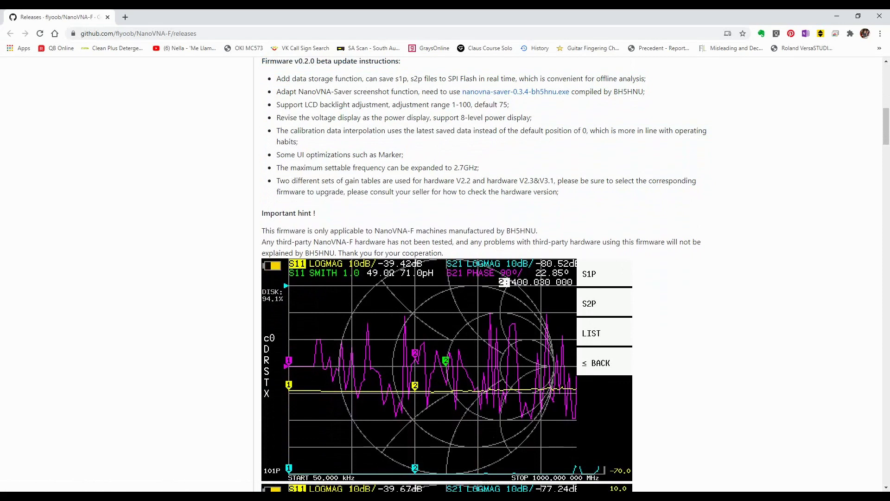
{"action": "left_click_drag", "start_coordinate": [260, 211], "coordinate": [445, 262]}
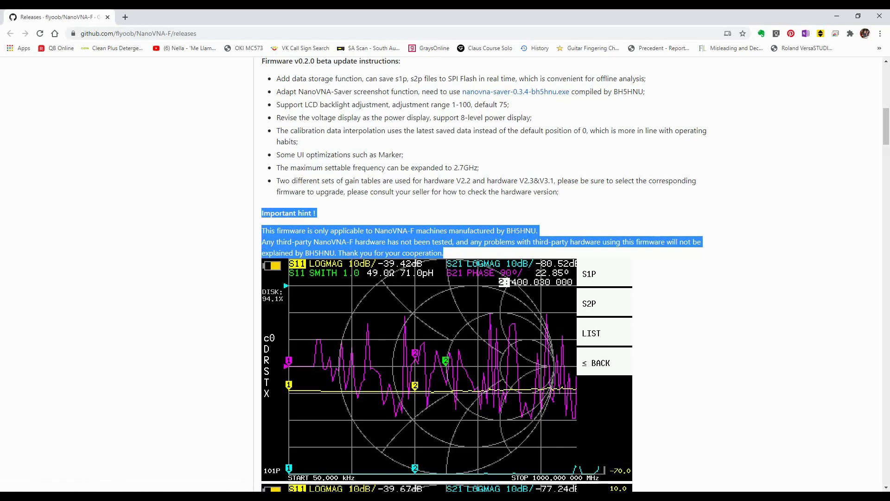
Scroll to Assets and start downloading NanoVNA-F_APP_v0.2.0_beta_for_HW2.3_HW3.1.zip
{"action": "left_click", "coordinate": [445, 325]}
{"action": "scroll", "coordinate": [445, 324], "scroll_direction": "down", "scroll_amount": 5}
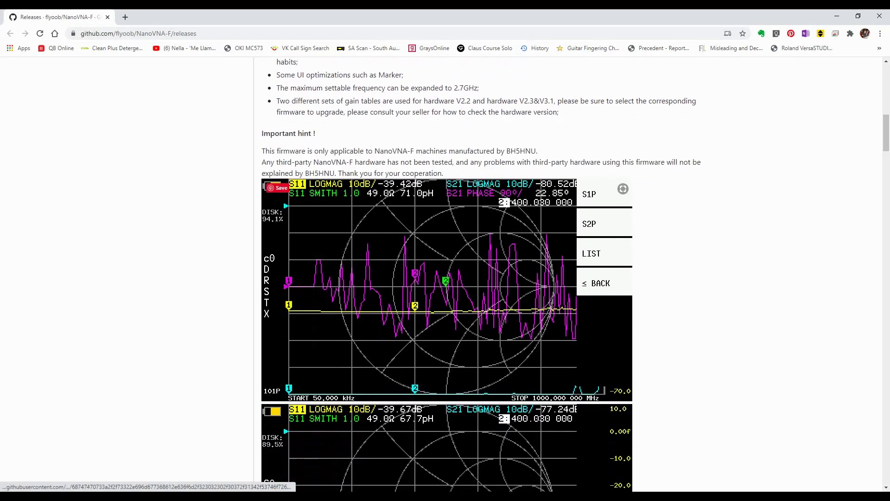
{"action": "scroll", "coordinate": [445, 278], "scroll_direction": "down", "scroll_amount": 9}
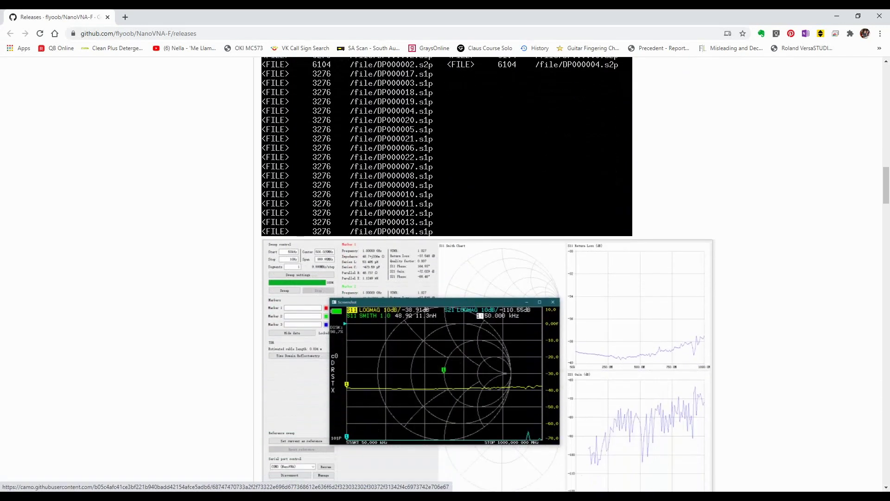
{"action": "scroll", "coordinate": [445, 279], "scroll_direction": "down", "scroll_amount": 6}
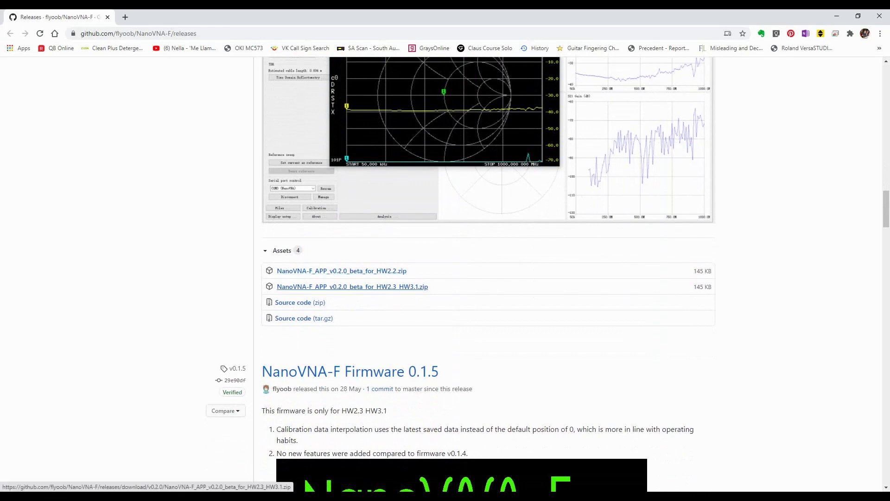
{"action": "left_click_drag", "start_coordinate": [431, 287], "coordinate": [277, 287]}
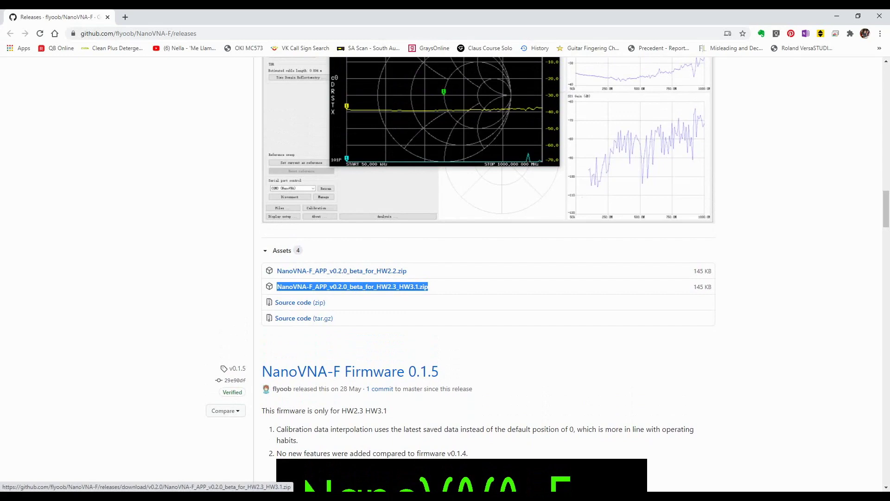
{"action": "key", "text": "Return"}
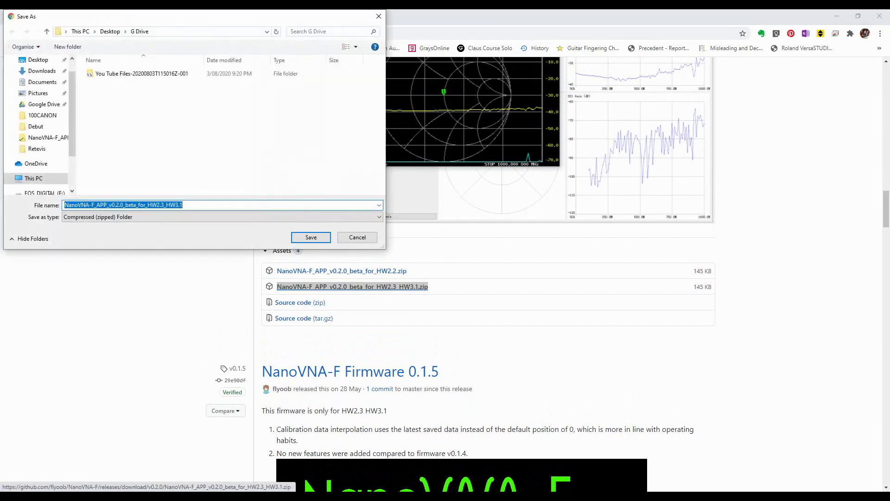
Save the HW2.3_HW3.1 firmware zip to the Desktop
{"action": "left_click", "coordinate": [110, 31]}
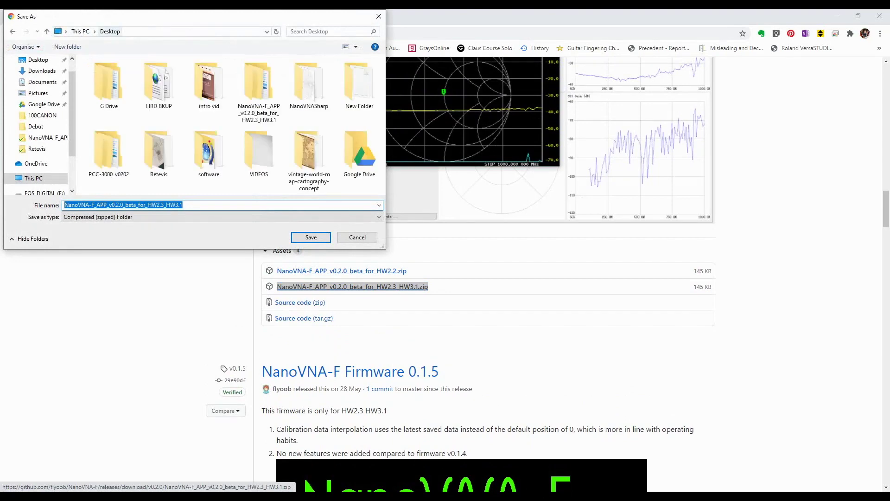
{"action": "left_click", "coordinate": [312, 237]}
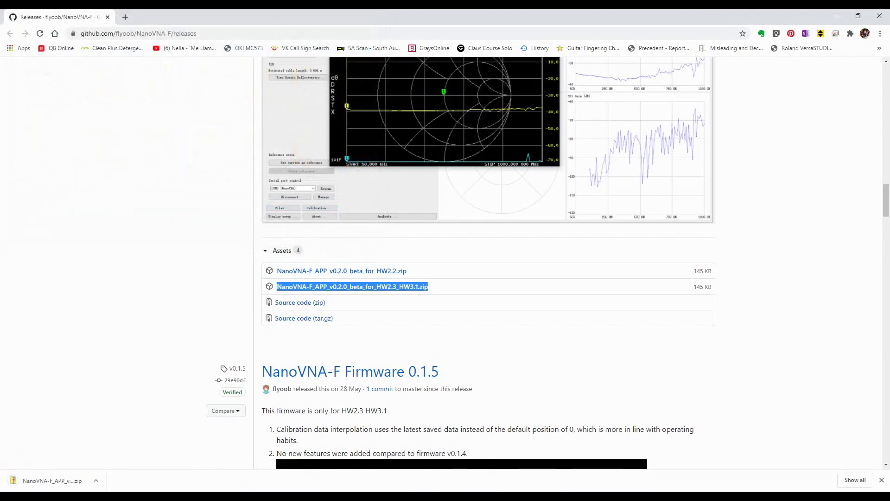
Extract the firmware zip to the Desktop, replacing older files, and open the extracted subfolder
{"action": "left_click", "coordinate": [51, 480]}
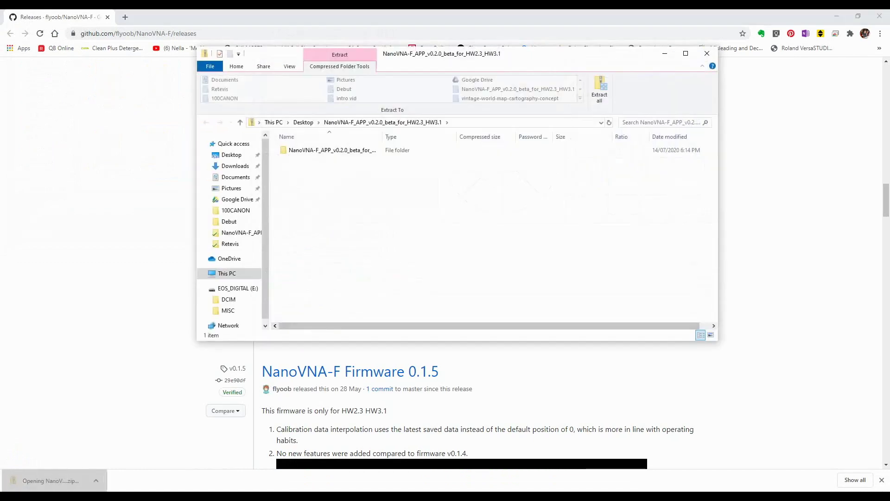
{"action": "left_click", "coordinate": [600, 89]}
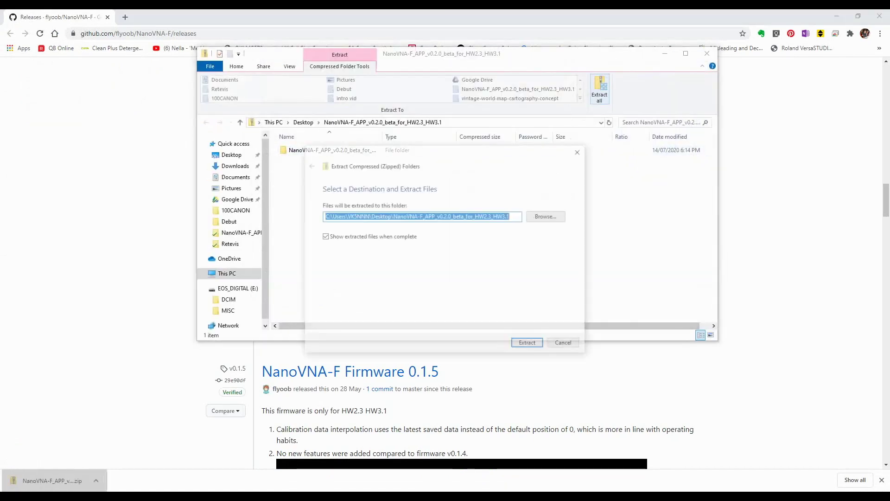
{"action": "key", "text": "Return"}
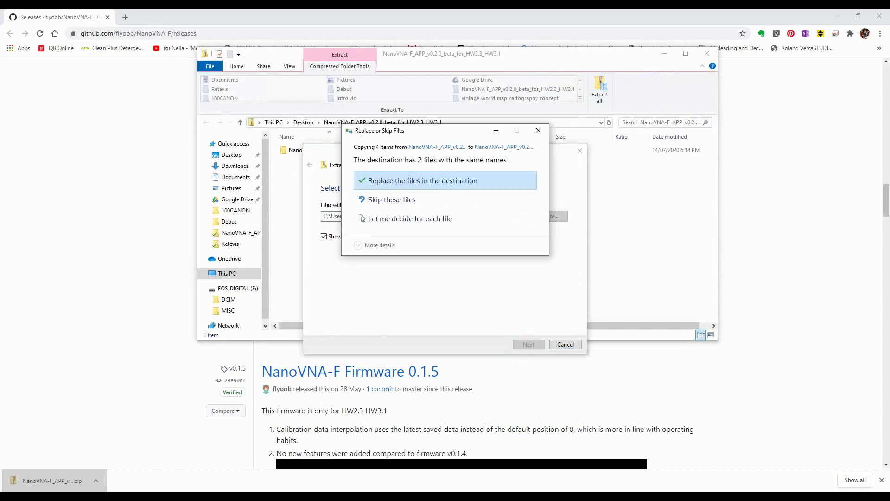
{"action": "key", "text": "Return"}
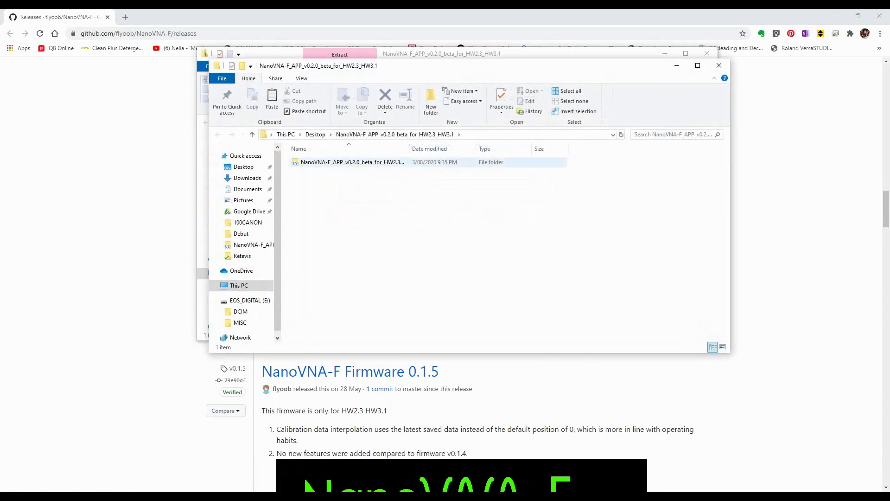
{"action": "key", "text": "Return"}
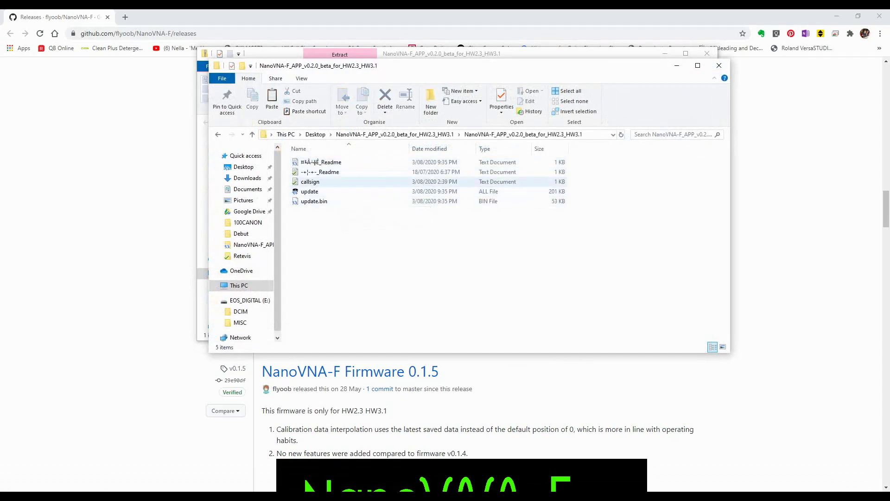
Check the callsign file's contents in Notepad and select update and update.bin
{"action": "double_click", "coordinate": [310, 181]}
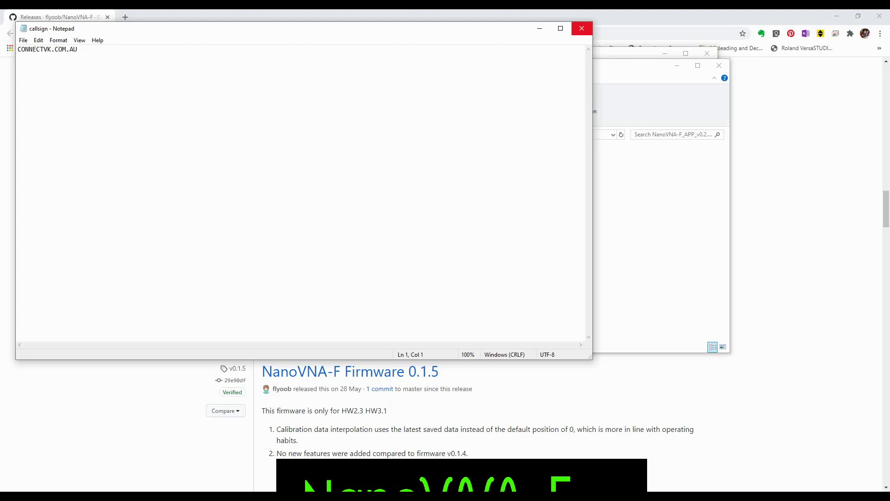
{"action": "left_click", "coordinate": [582, 28]}
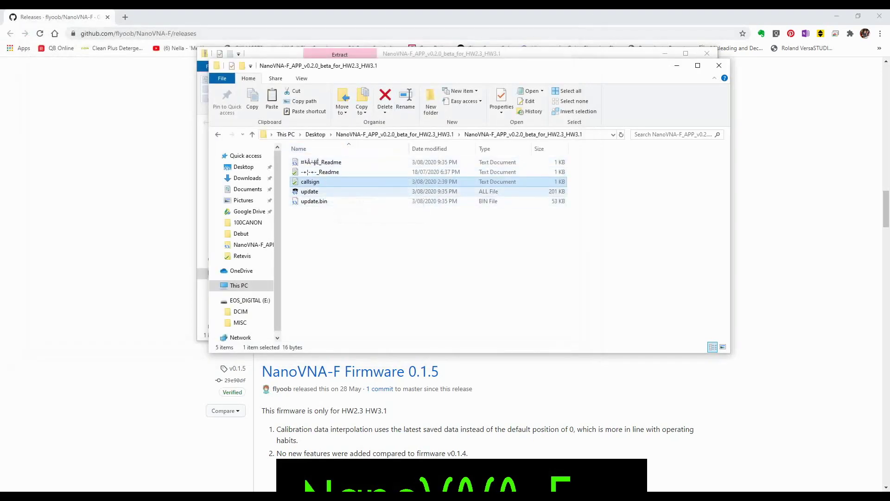
{"action": "left_click", "coordinate": [334, 191]}
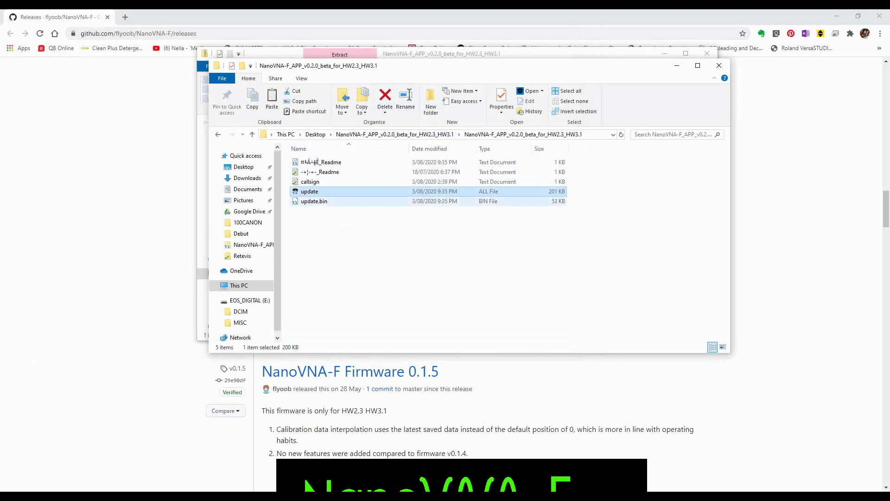
{"action": "key", "text": "shift+Down"}
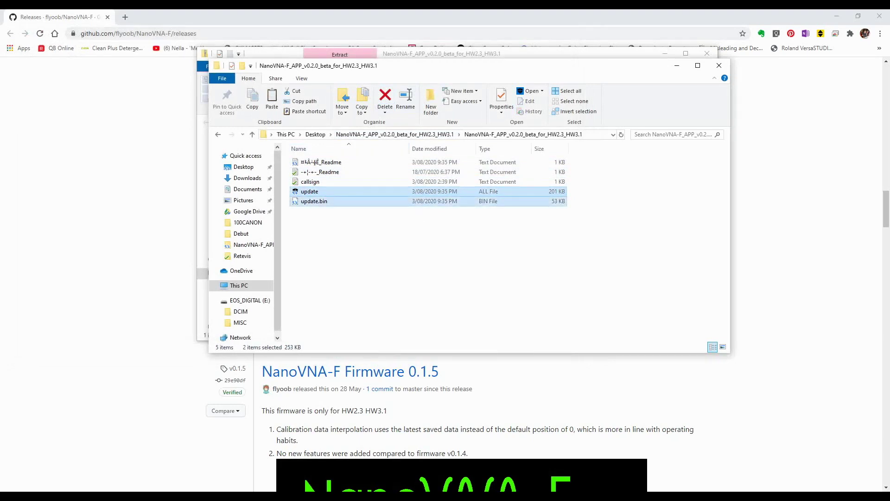
{"action": "right_click", "coordinate": [453, 202]}
{"action": "key", "text": "Escape"}
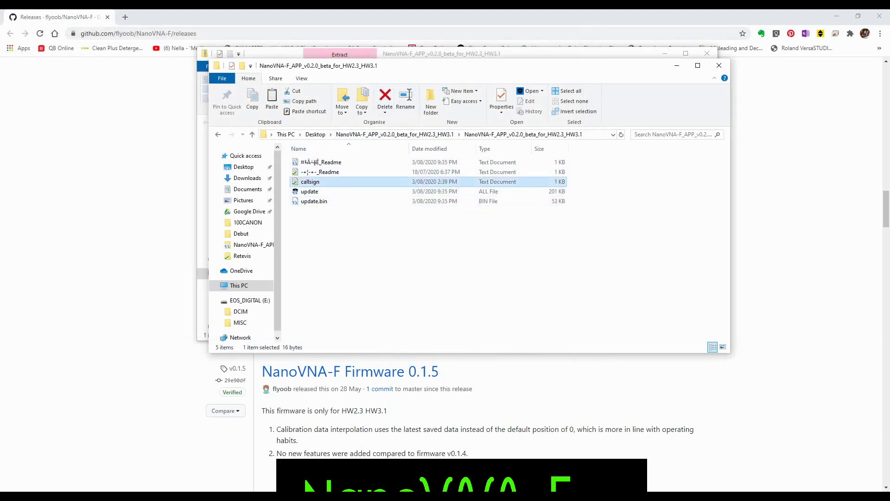
Copy callsign, update and update.bin, then close both Explorer windows
{"action": "left_click", "coordinate": [310, 181], "text": "ctrl"}
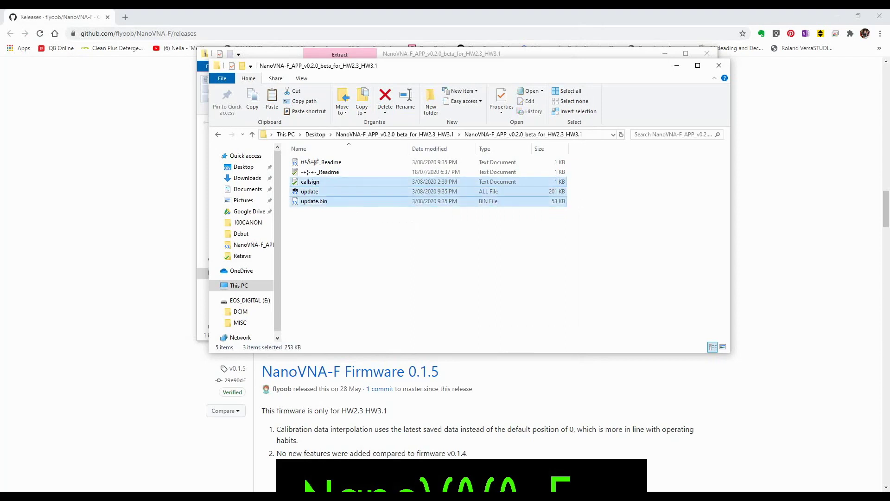
{"action": "right_click", "coordinate": [324, 201]}
{"action": "left_click", "coordinate": [347, 269]}
{"action": "left_click", "coordinate": [719, 66]}
{"action": "left_click", "coordinate": [707, 54]}
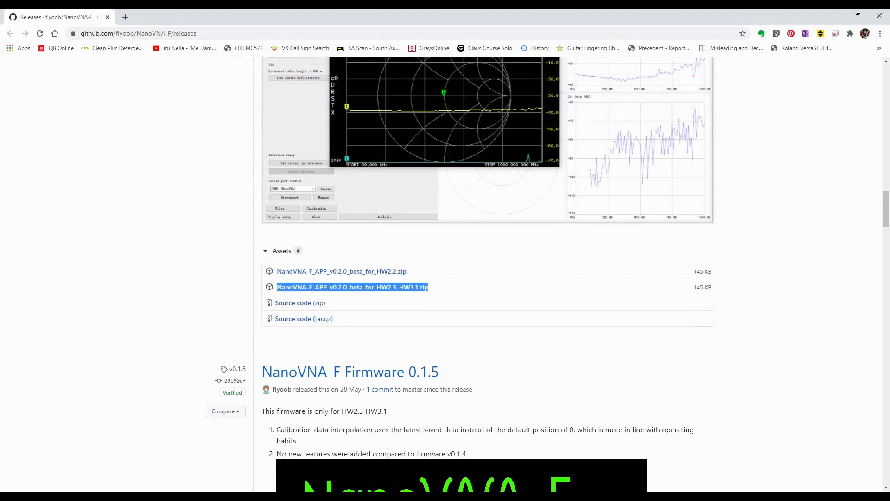
Scroll up in File Explorer to view the empty USB Drive (E:)
{"action": "scroll", "coordinate": [445, 274], "scroll_direction": "up", "scroll_amount": 6}
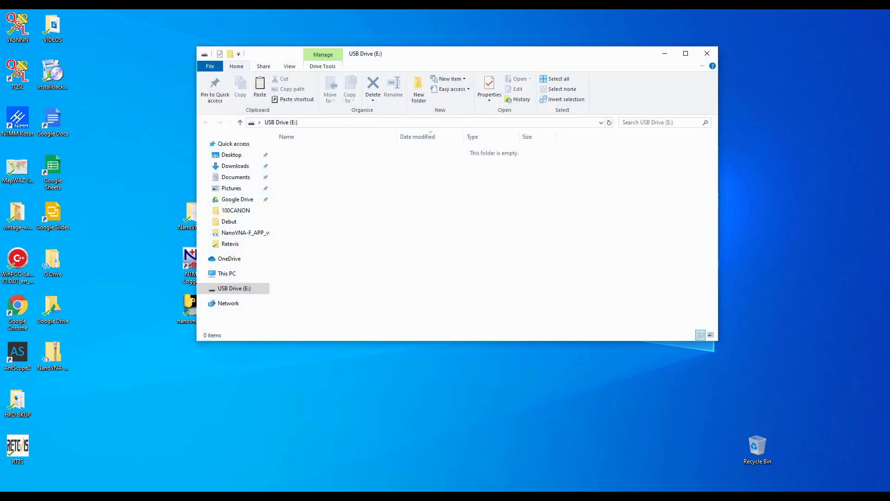
Paste update.bin, callsign and update onto USB Drive (E:) and close the drive window
{"action": "right_click", "coordinate": [347, 183]}
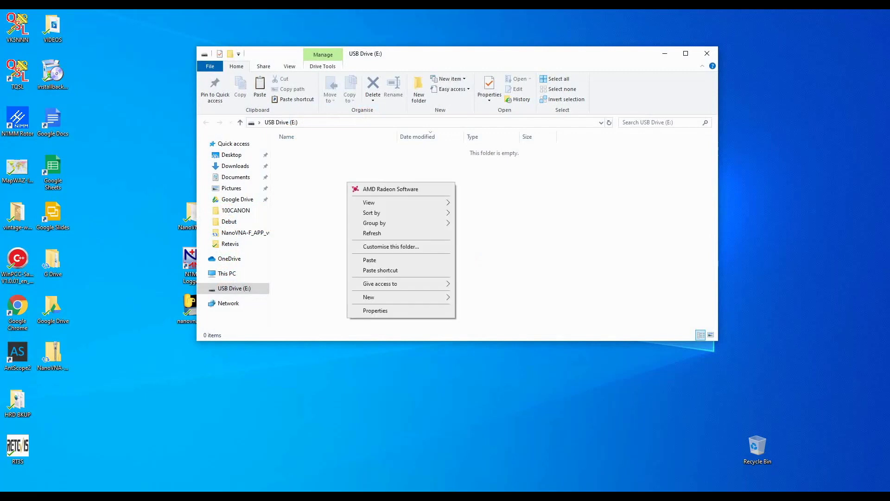
{"action": "left_click", "coordinate": [369, 260]}
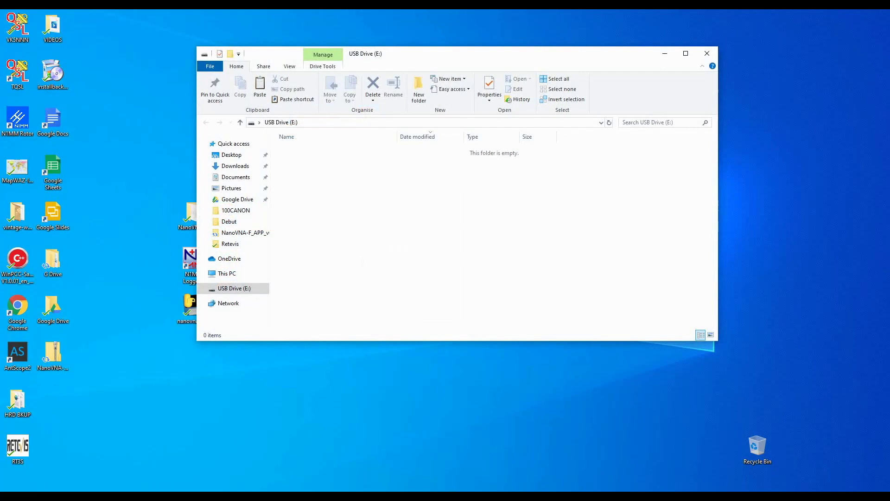
{"action": "key", "text": "ctrl+v"}
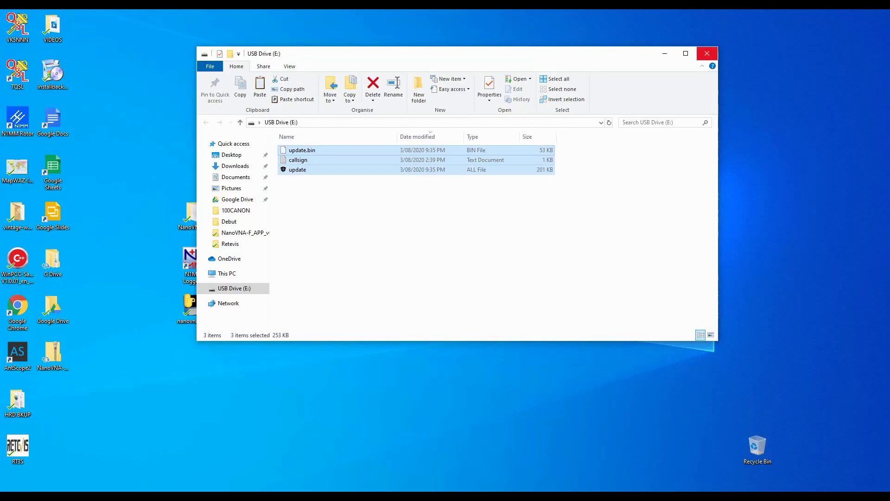
{"action": "left_click", "coordinate": [707, 53]}
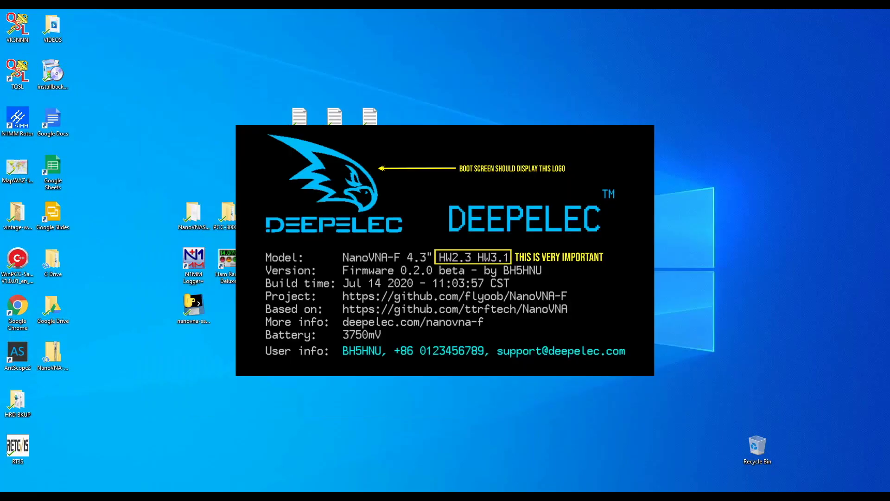
Eject the USB drive so the NanoVNA-F can restart into Firmware 0.2.0 beta
{"action": "mouse_move", "coordinate": [466, 497]}
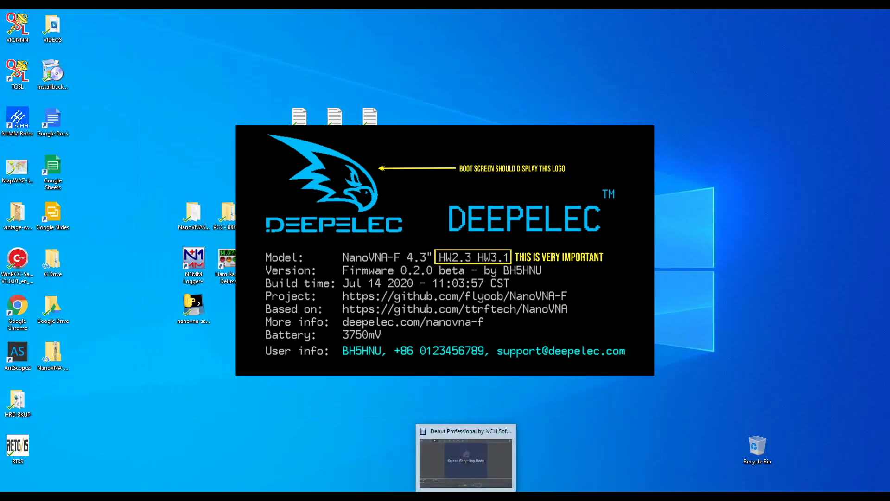